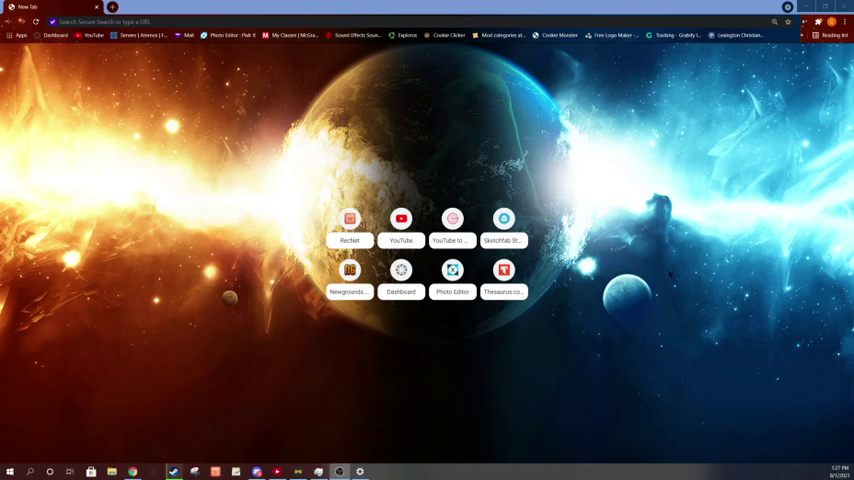
Go from the RecNet tile through the profile avatar to the Seller Stats overview
{"action": "left_click", "coordinate": [675, 276]}
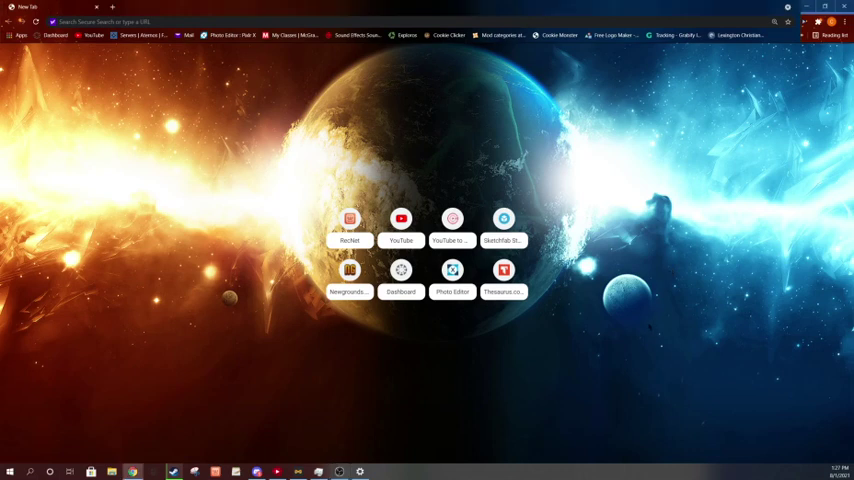
{"action": "left_click", "coordinate": [345, 218]}
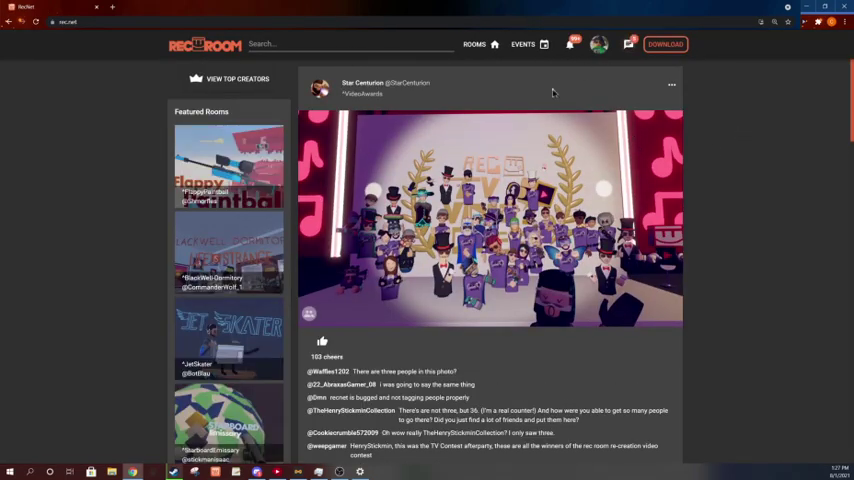
{"action": "left_click", "coordinate": [598, 44]}
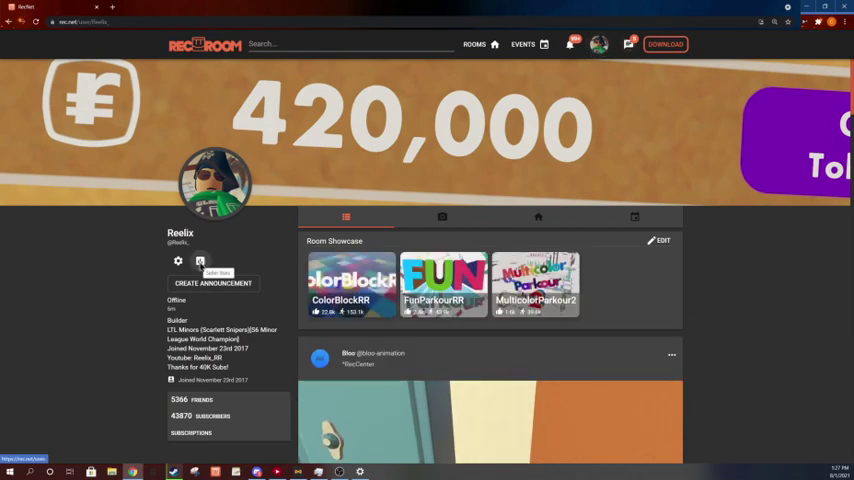
{"action": "left_click", "coordinate": [200, 261]}
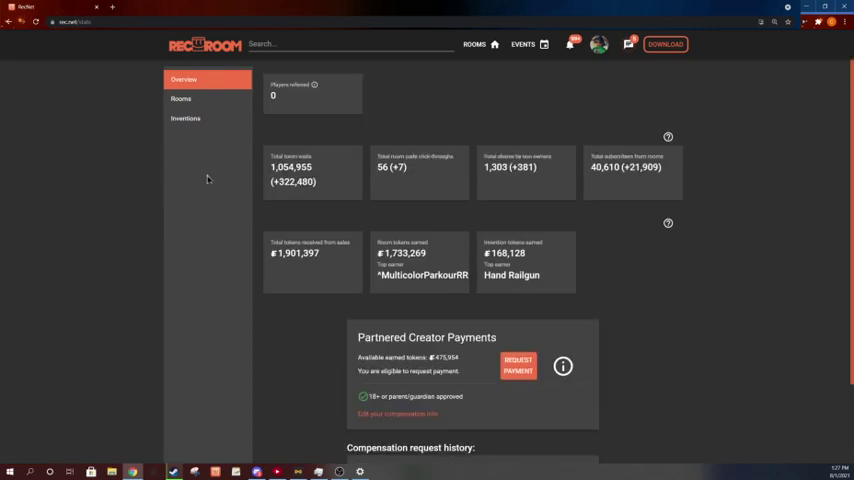
Inspect the stats page and switch DevTools to the Network panel
{"action": "right_click", "coordinate": [613, 231]}
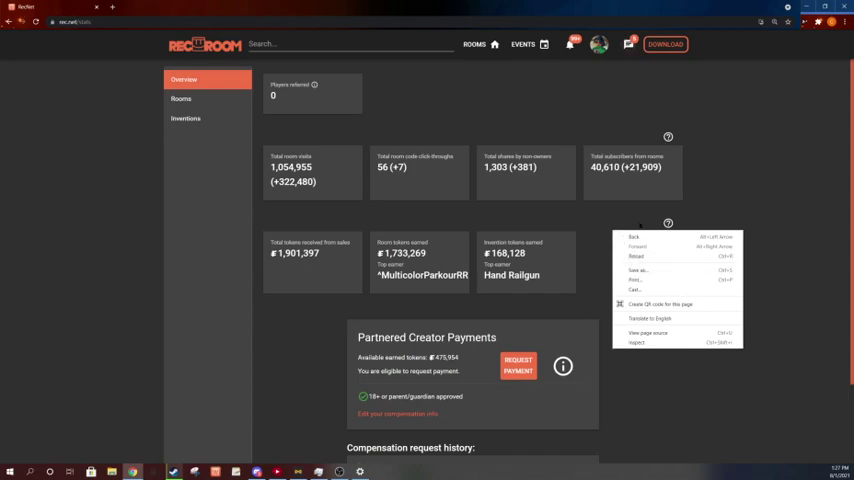
{"action": "left_click", "coordinate": [640, 342]}
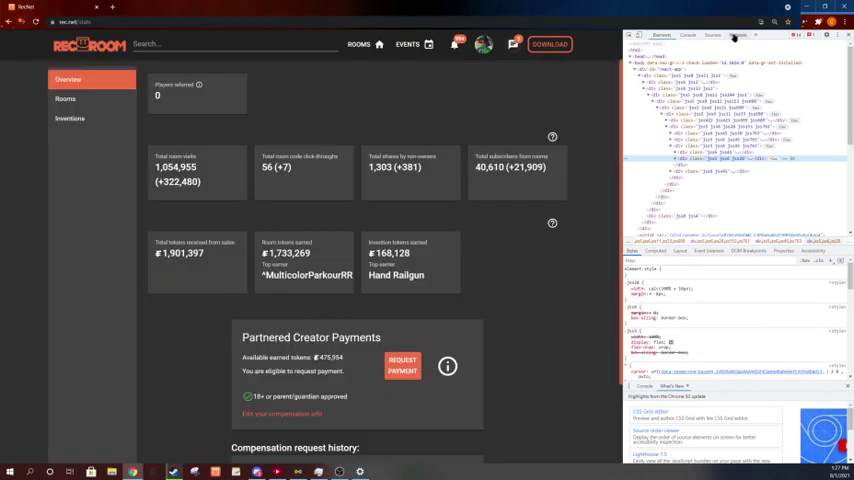
{"action": "left_click", "coordinate": [736, 36]}
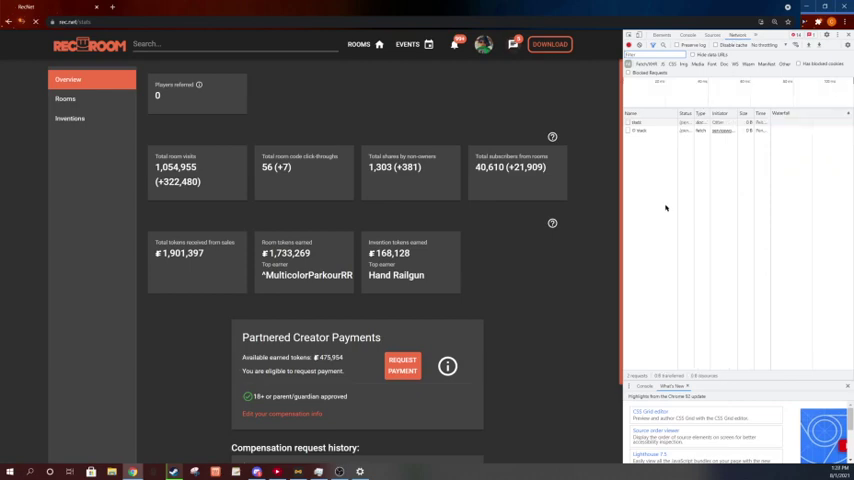
Reload the RecNet stats page with F5 so the Network panel captures its requests
{"action": "key", "text": "F5"}
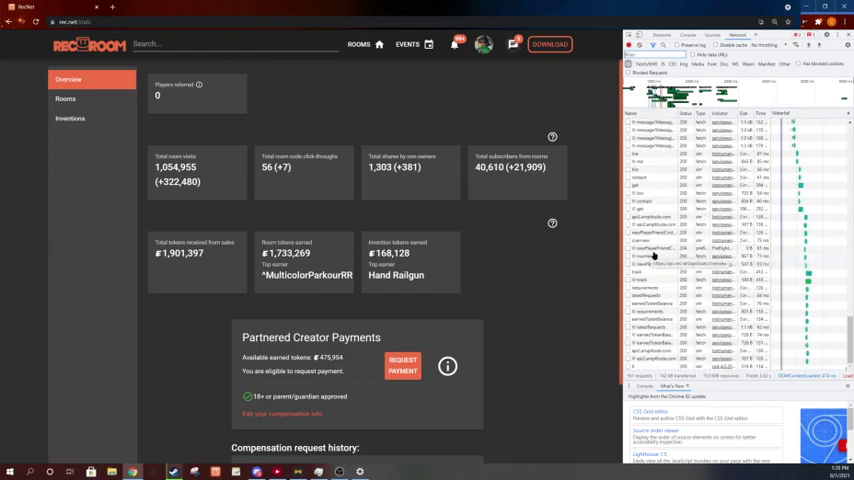
Preview the 'overview' response and highlight the TotalTokensPending value and key
{"action": "left_click", "coordinate": [651, 259]}
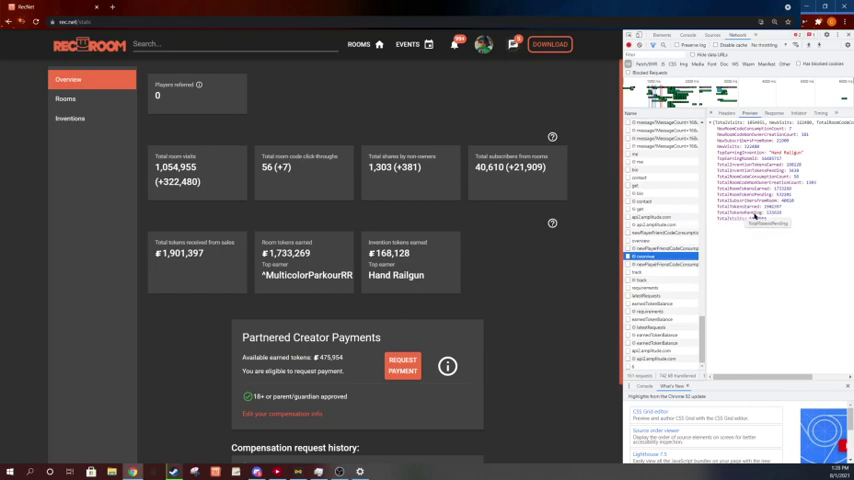
{"action": "double_click", "coordinate": [773, 212]}
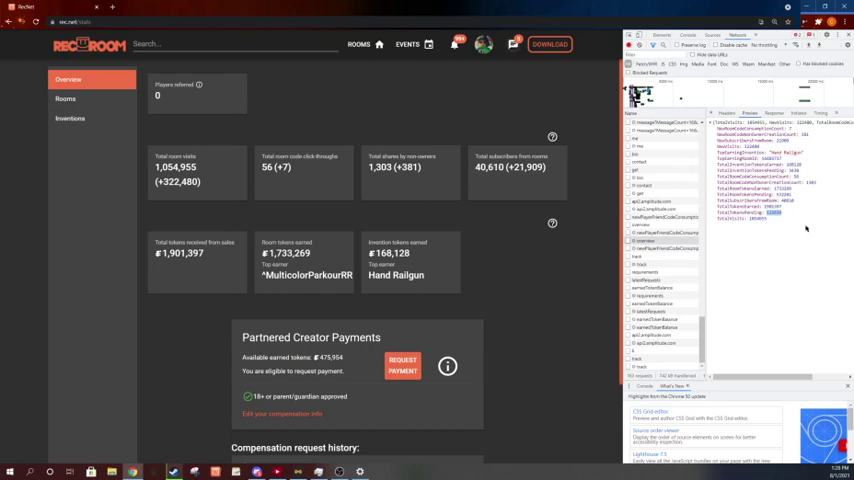
{"action": "double_click", "coordinate": [745, 212]}
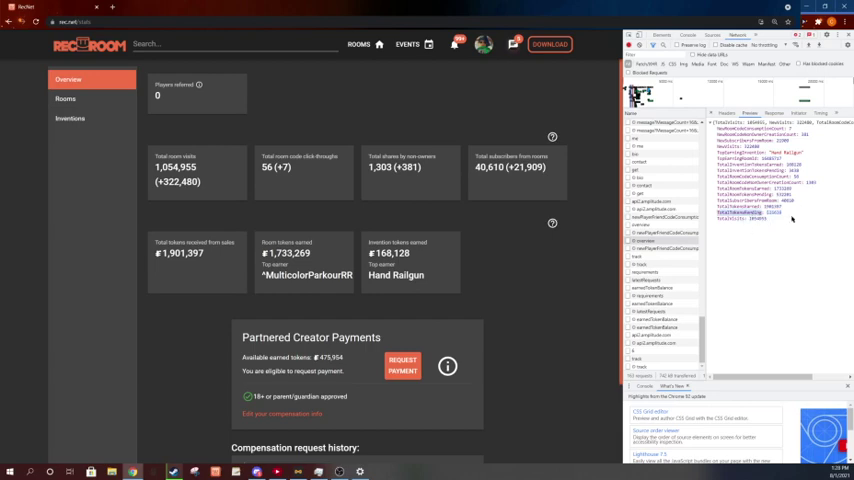